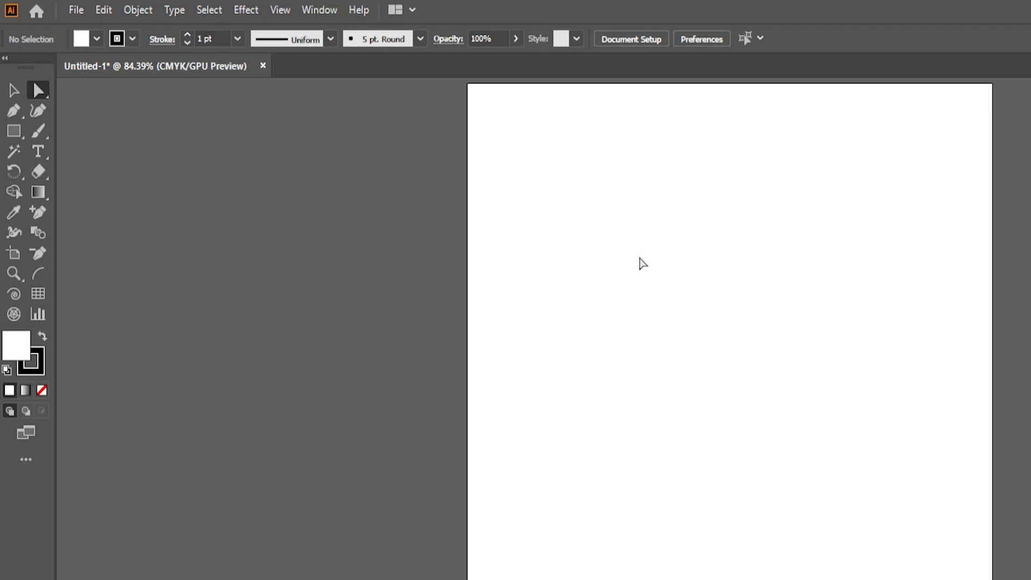
Draw a rectangle about 128 × 64 mm in the upper part of the artboard and switch to the Direct Selection tool
click(15, 131)
click(75, 130)
drag(556, 183, 874, 350)
click(39, 89)
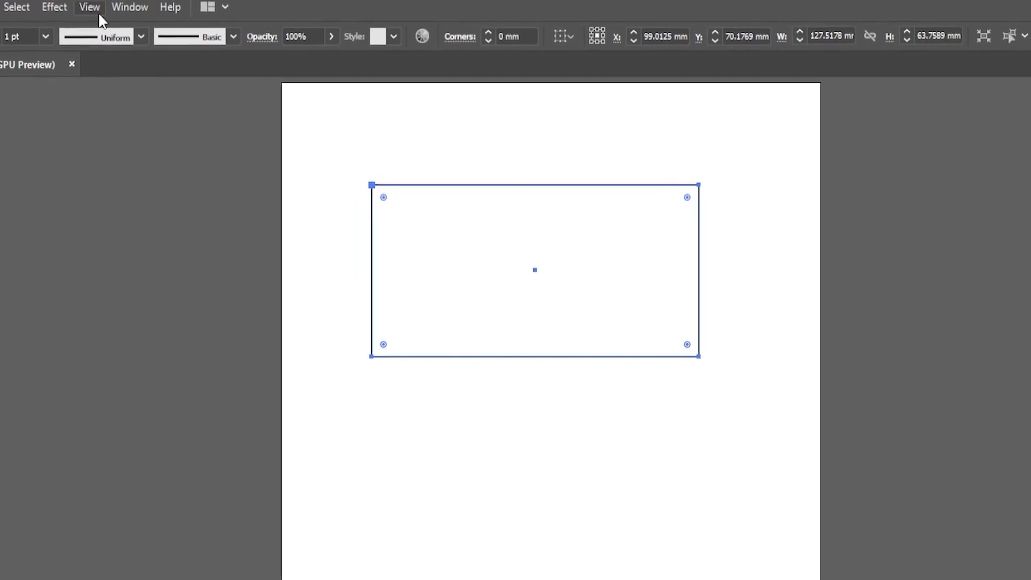
Check in the view options whether Smart Guides are enabled, and deselect the rectangle
click(99, 6)
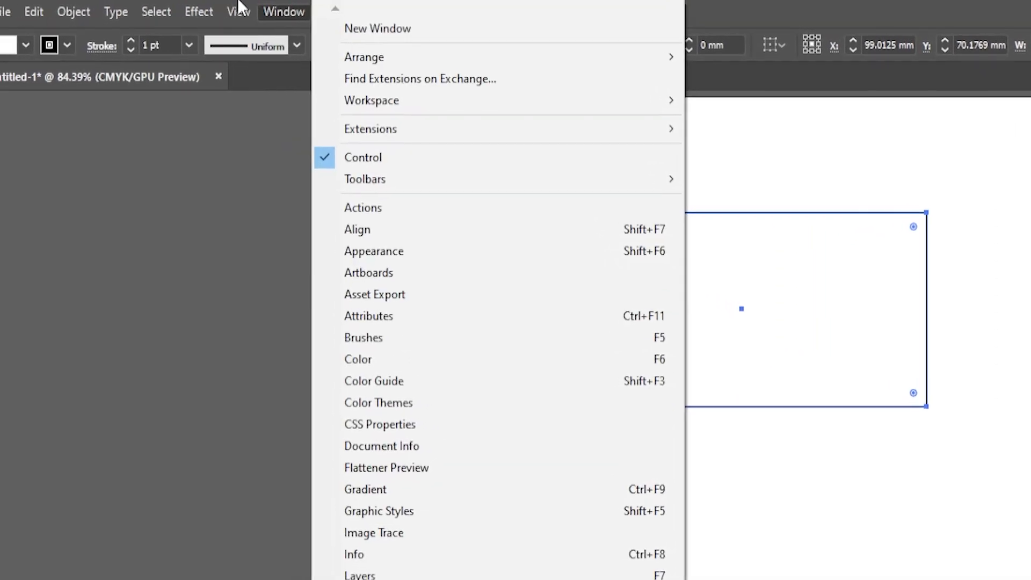
mouse_move(238, 5)
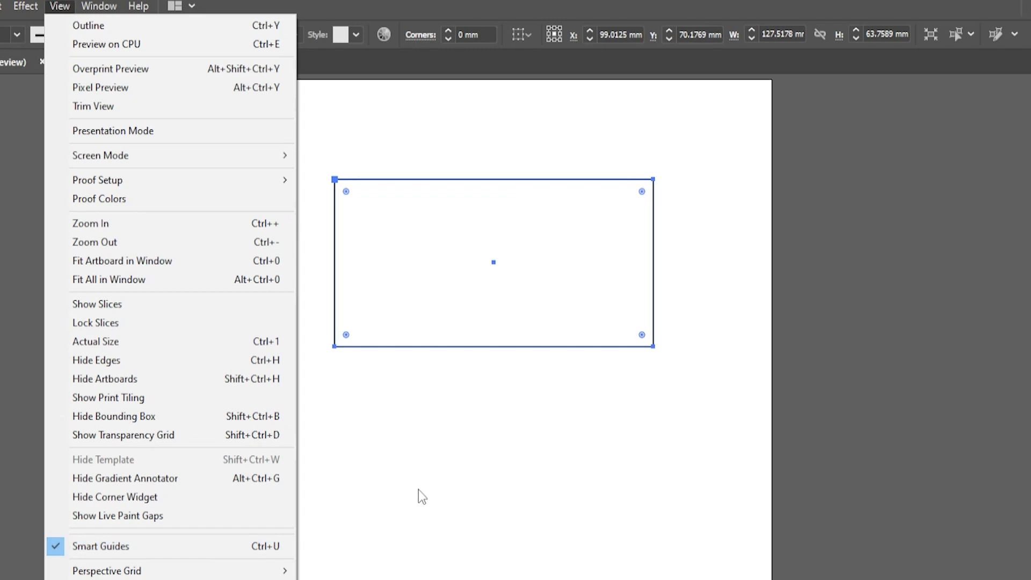
click(849, 217)
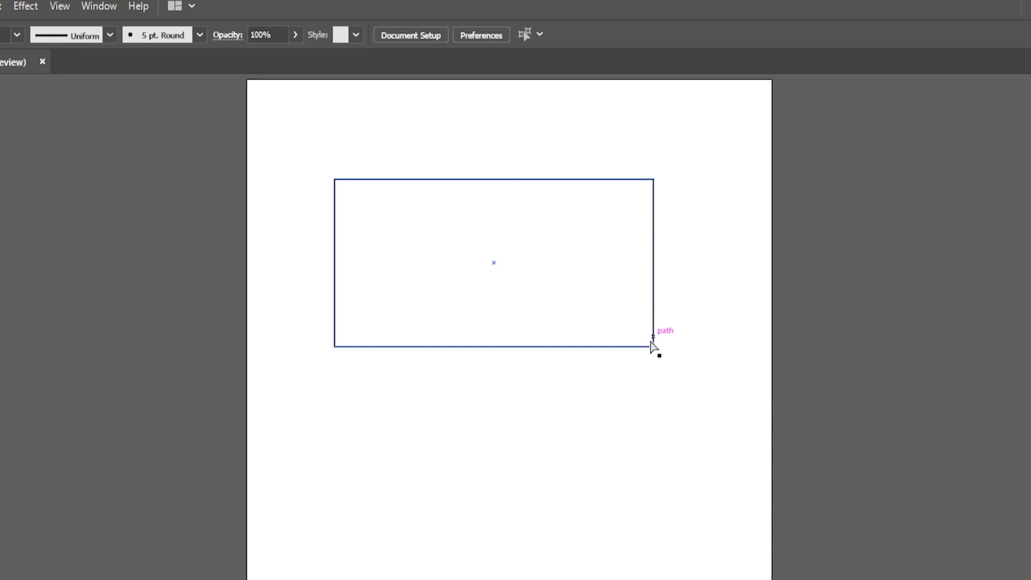
Try moving the rectangle's lower-right corner inward and its upper-right corner down, undo both edits and remove the rectangle
drag(654, 346, 530, 276)
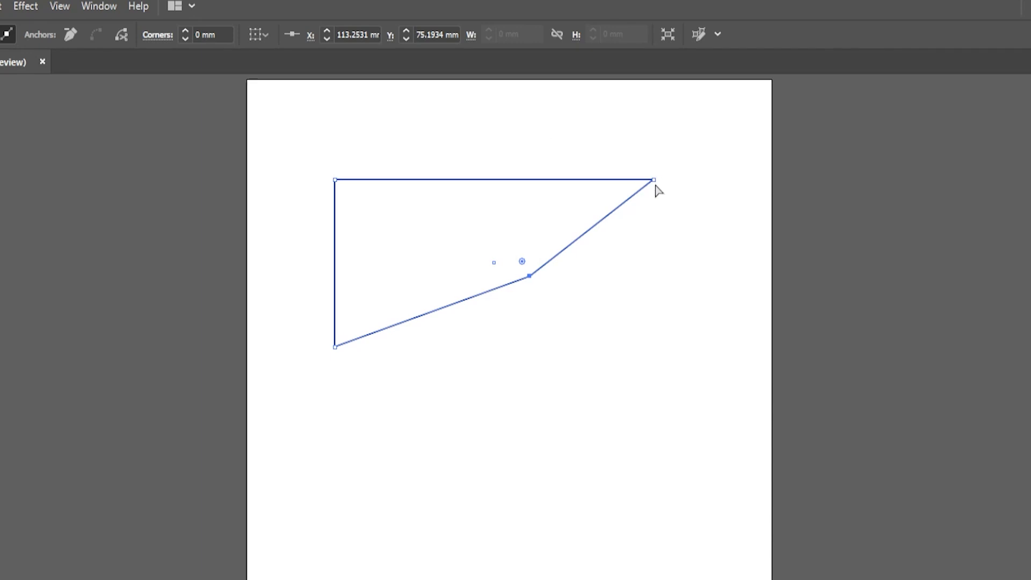
drag(653, 180, 651, 347)
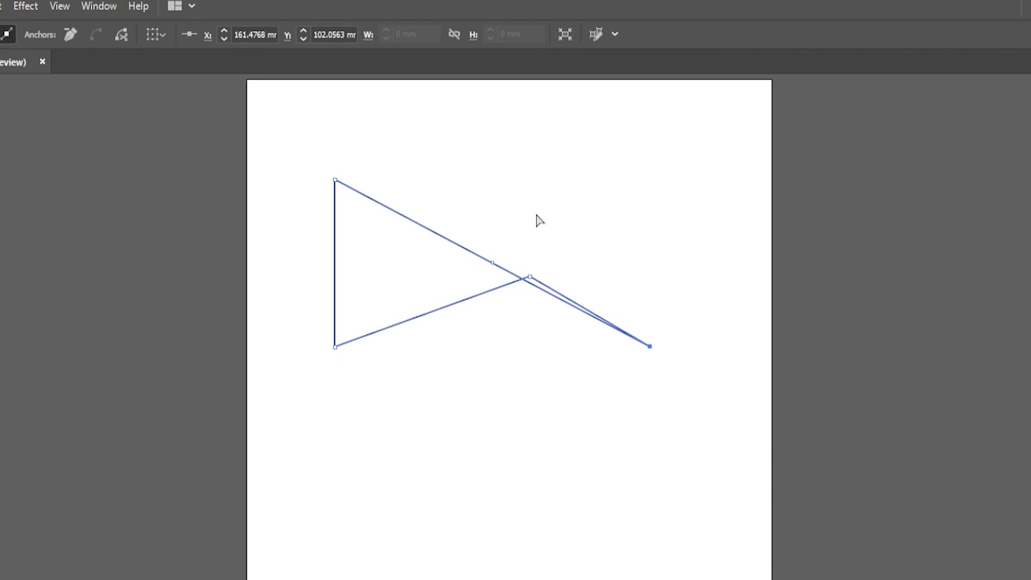
key(v)
key(ctrl+z)
key(ctrl+z)
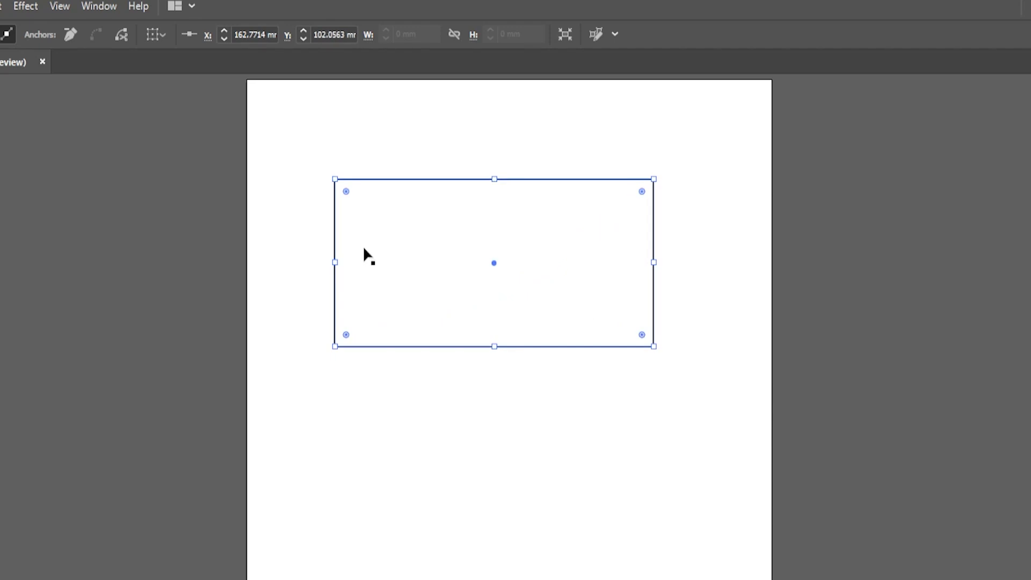
key(ctrl+z)
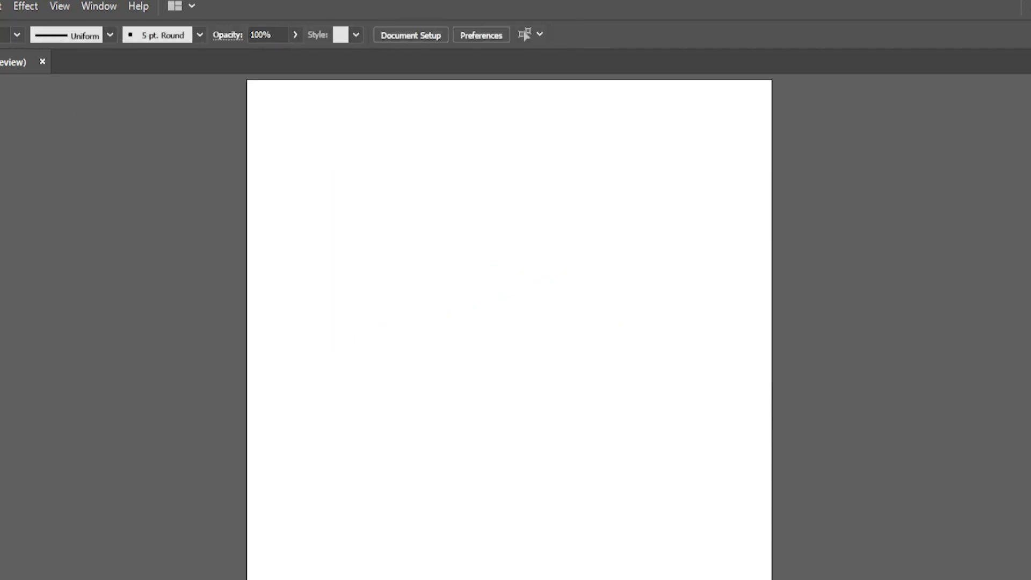
Draw an ellipse about 105 × 76 mm around the middle of the artboard
click(14, 118)
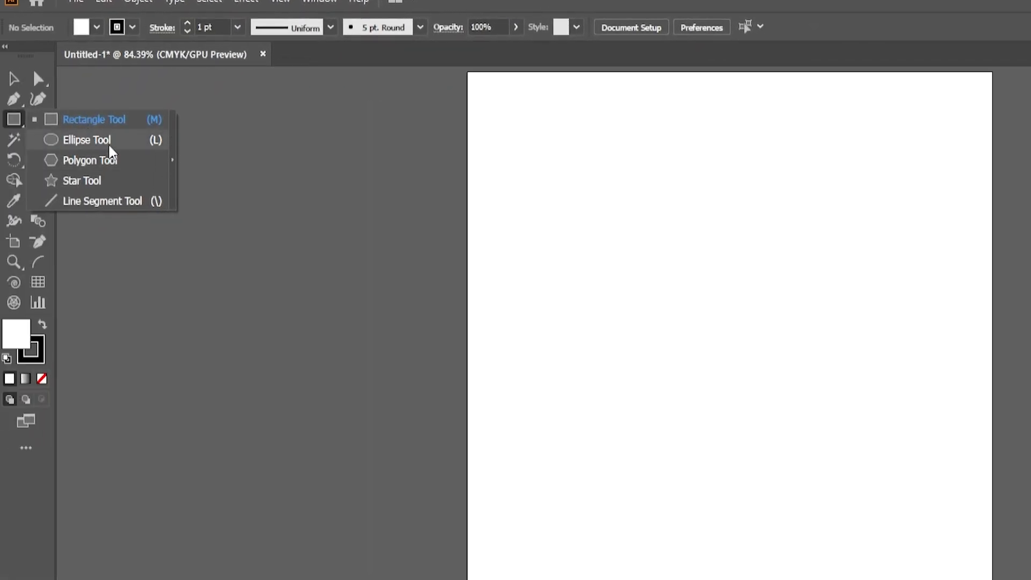
click(134, 141)
drag(591, 294, 853, 492)
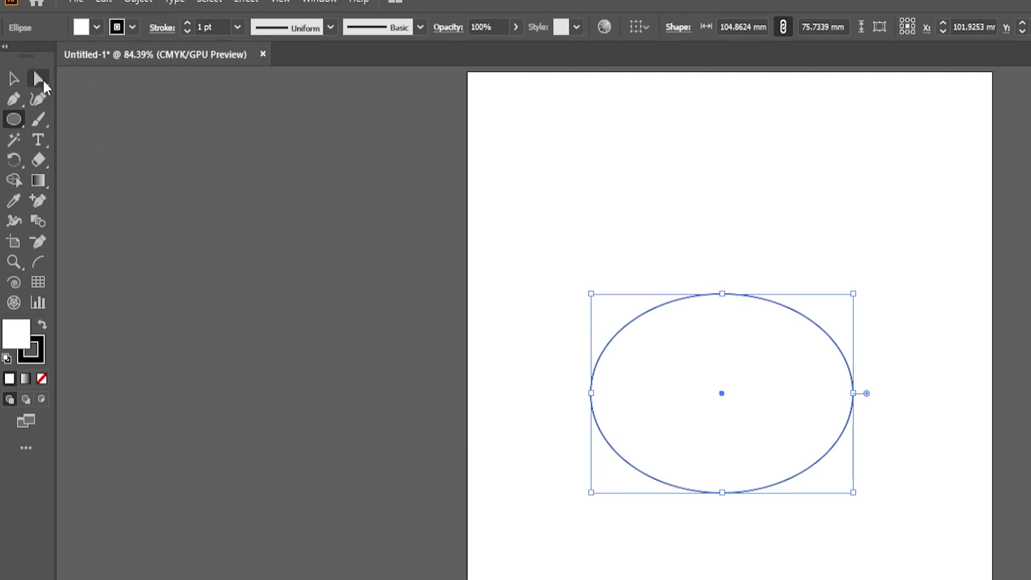
Move the ellipse's top anchor point straight down to about Y 172 mm with Direct Selection
click(42, 78)
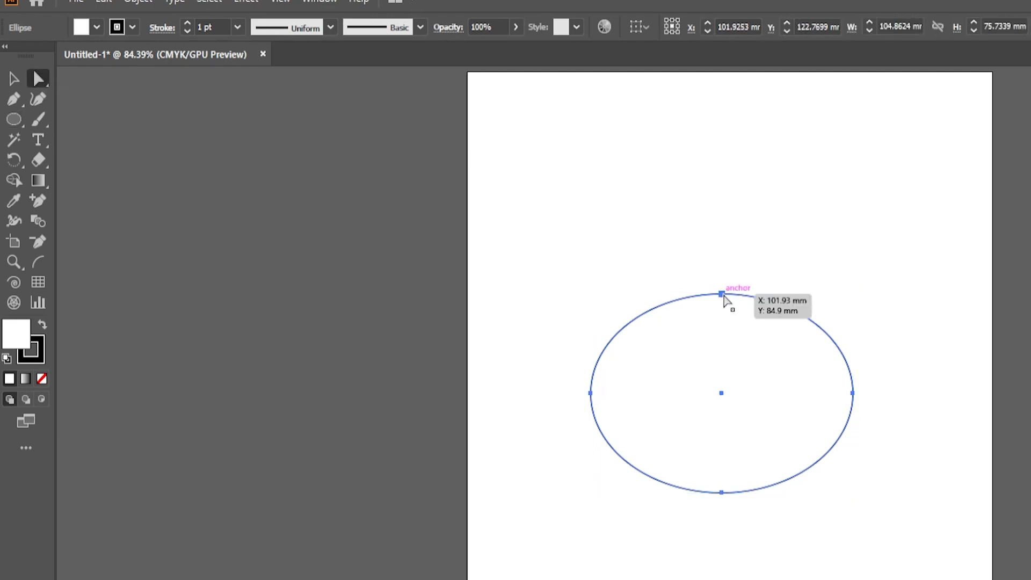
click(723, 295)
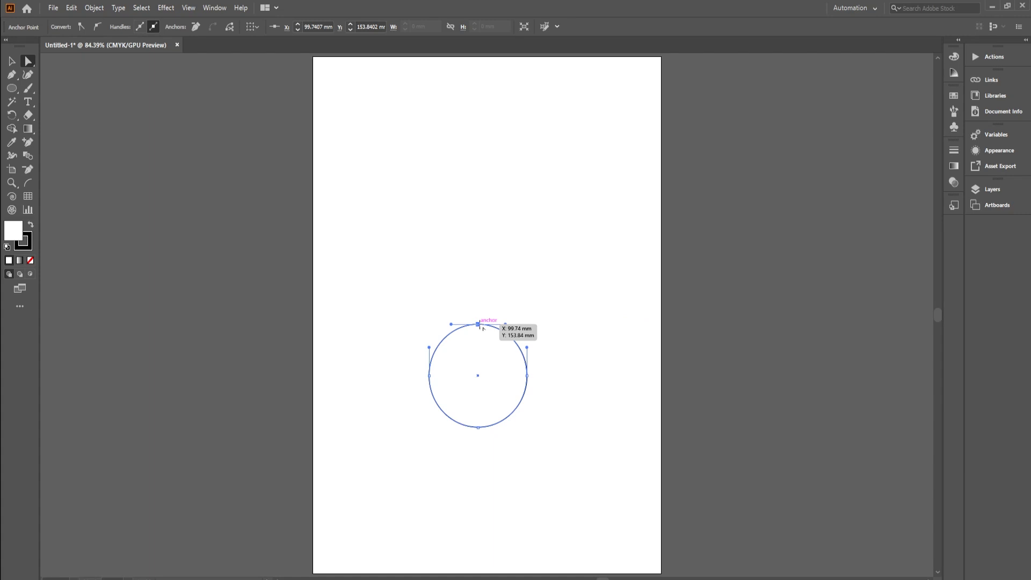
mouse_move(480, 329)
mouse_down()
mouse_move(477, 357)
mouse_move(481, 328)
mouse_up()
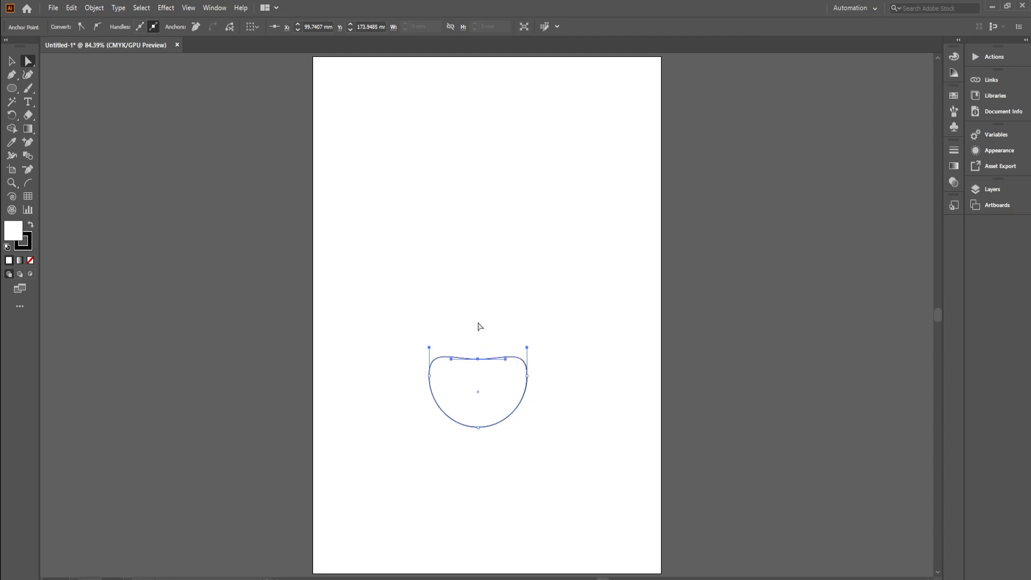
scroll(431, 379, up, 1)
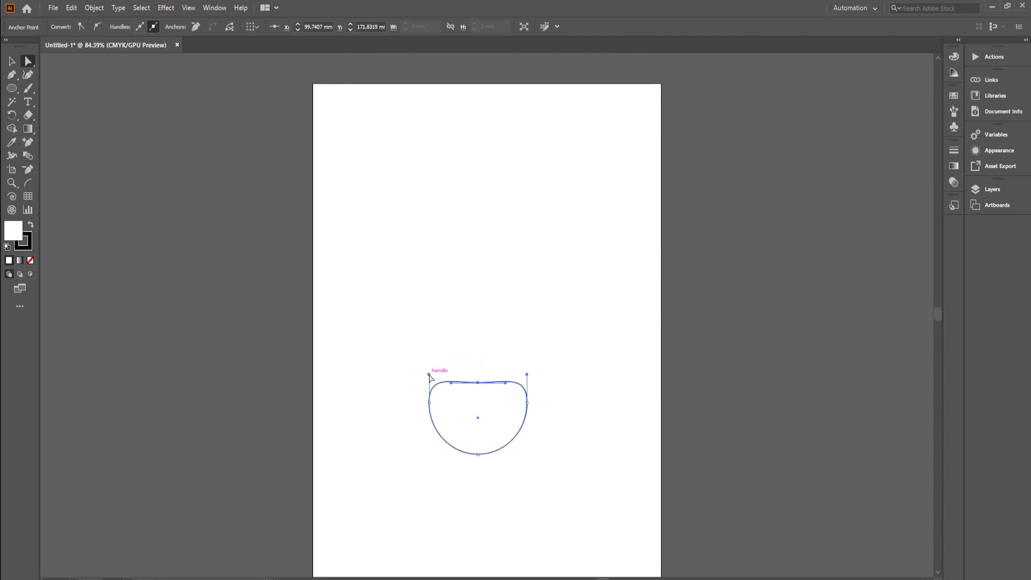
Reshape the curve into a tapered check mark by extending its left handle, pulling its right anchor far up and outward, and tilting the middle anchor's handles
drag(429, 374, 389, 309)
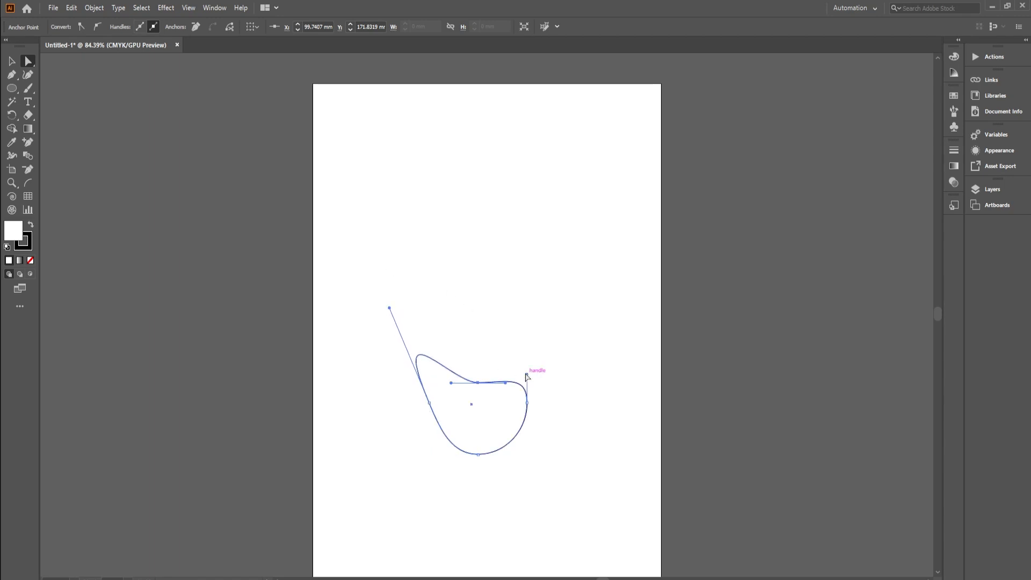
scroll(527, 378, up, 1)
click(527, 421)
drag(527, 422, 664, 215)
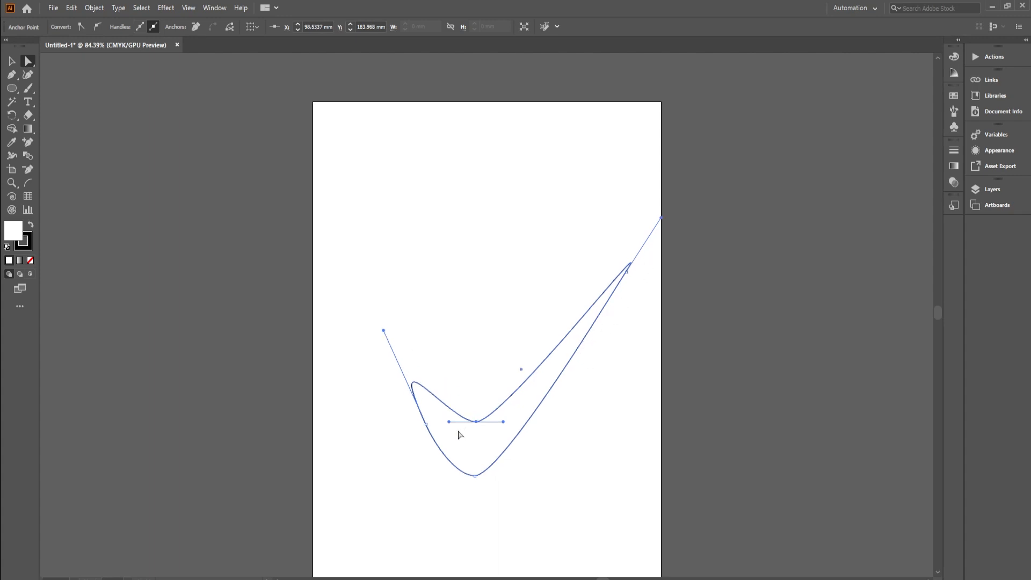
drag(449, 422, 437, 445)
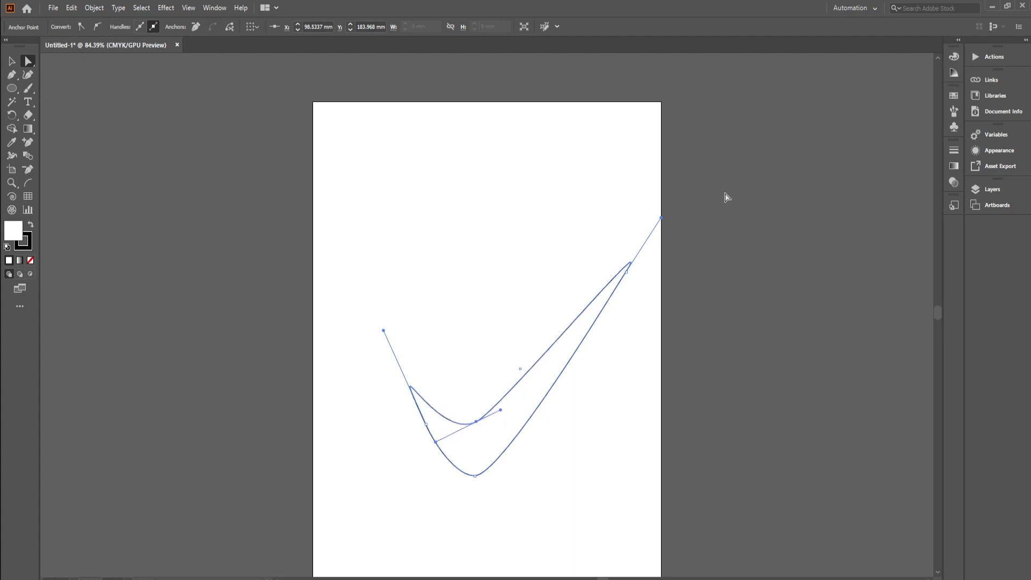
click(600, 453)
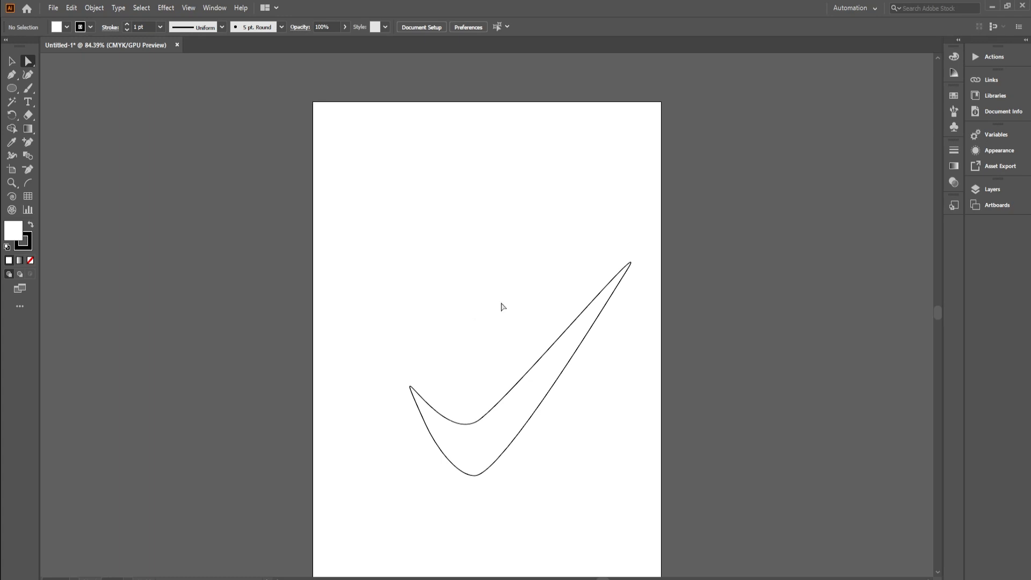
Delete the check mark shape from the artboard
scroll(558, 402, down, 2)
drag(340, 168, 827, 470)
key(Delete)
Draw a tall ellipse in the upper-left part of the artboard
click(8, 88)
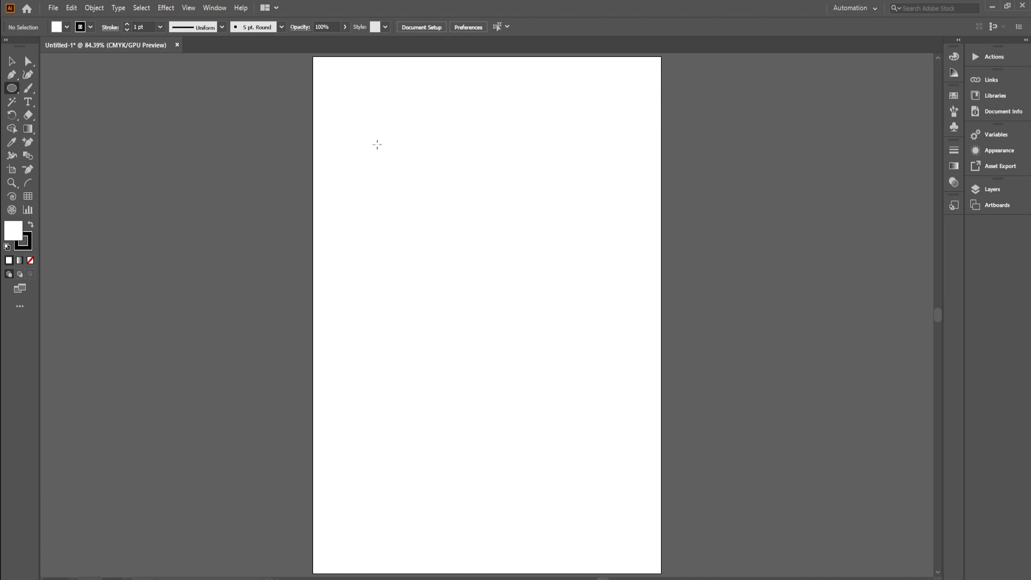
drag(370, 179, 470, 306)
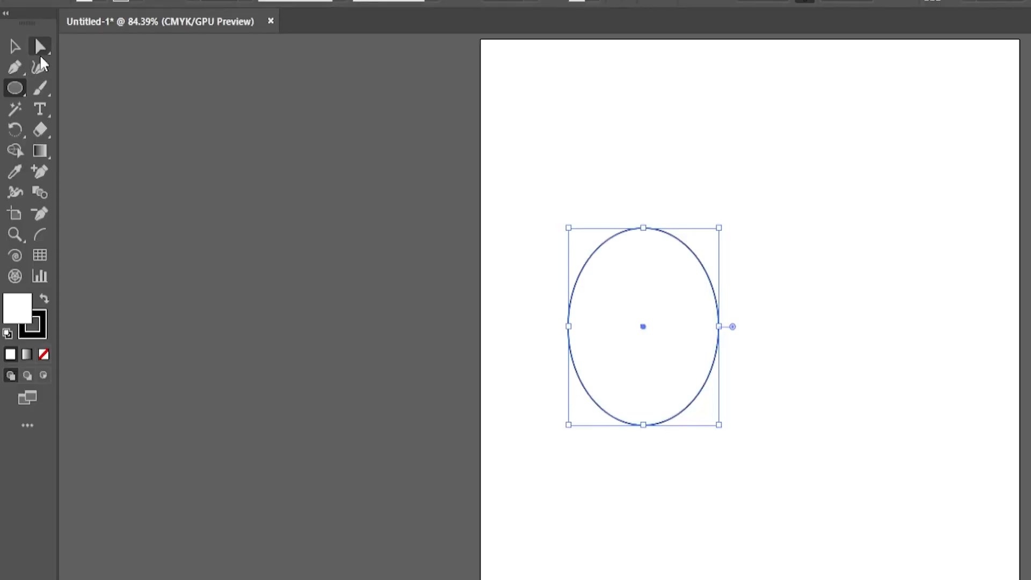
Turn the ellipse into an egg shape by moving its top anchor up to about Y 47 mm and its side anchors slightly outward and down
click(41, 49)
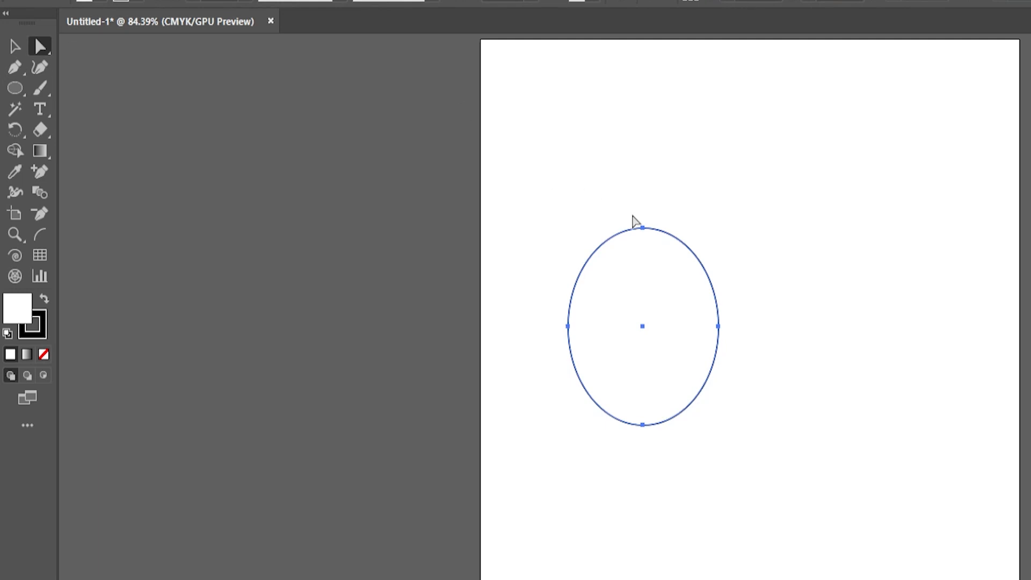
click(643, 227)
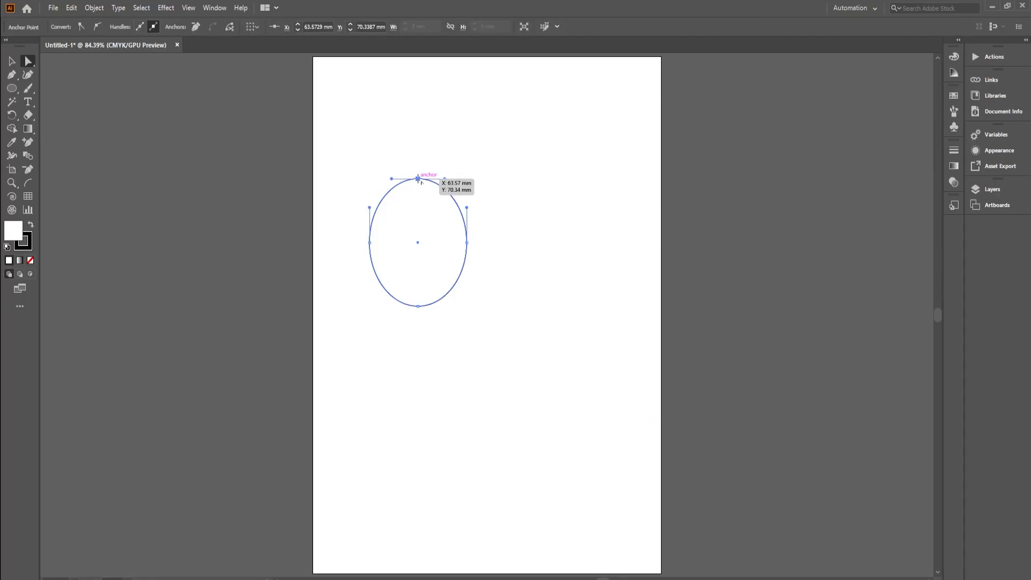
drag(417, 178, 418, 138)
drag(371, 243, 364, 245)
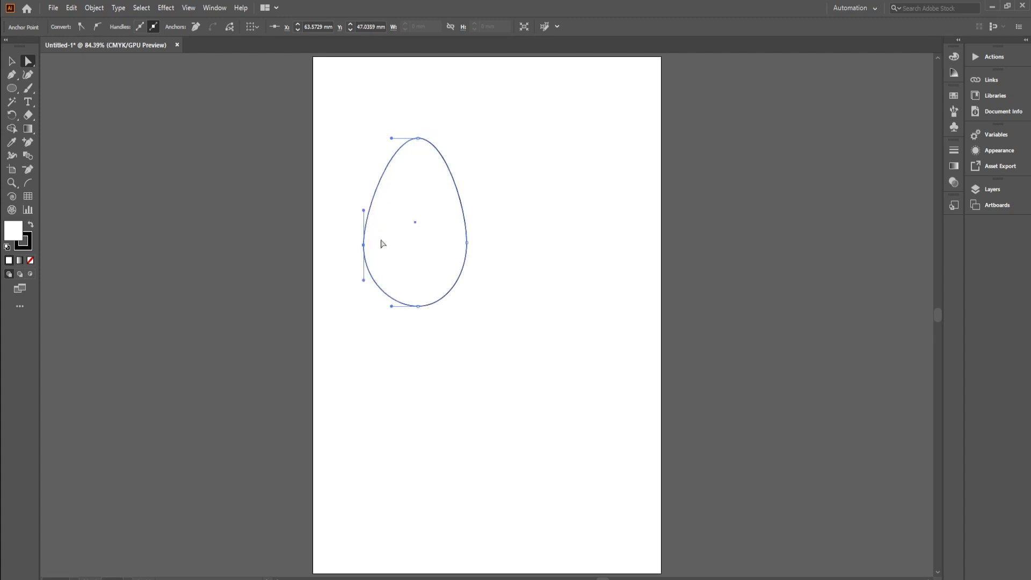
mouse_move(467, 243)
mouse_down()
mouse_move(481, 248)
mouse_move(473, 252)
mouse_up()
scroll(509, 220, up, 1)
scroll(510, 221, down, 1)
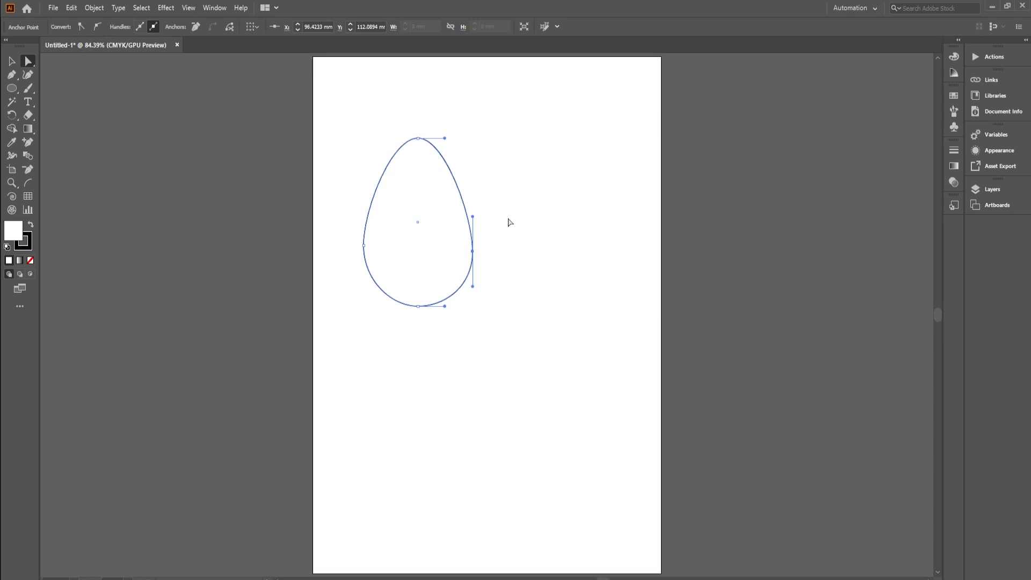
click(907, 270)
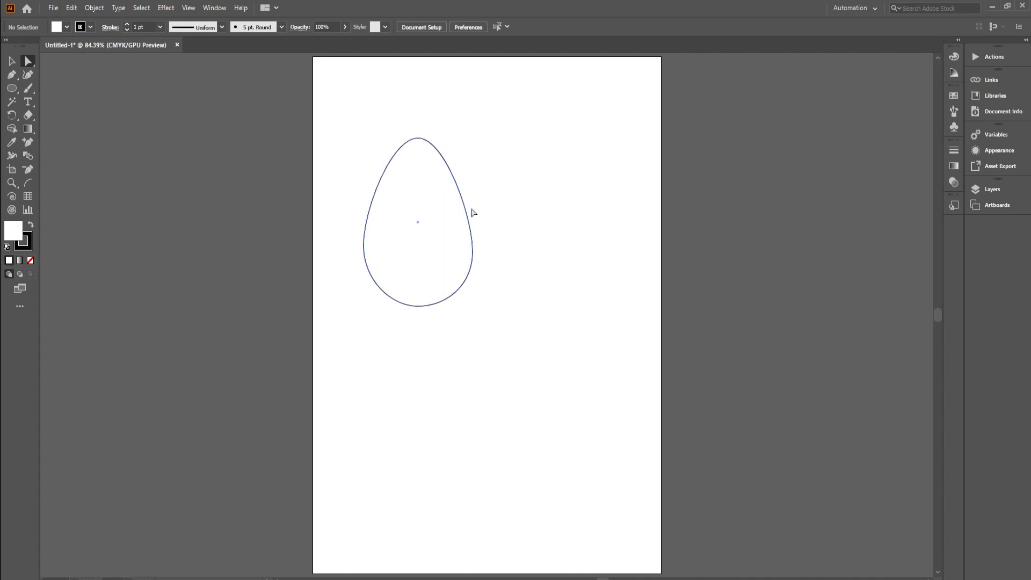
Draw a rectangle about 112 × 66 mm below and to the right of the egg shape
drag(12, 88, 49, 88)
click(12, 88)
drag(428, 342, 614, 455)
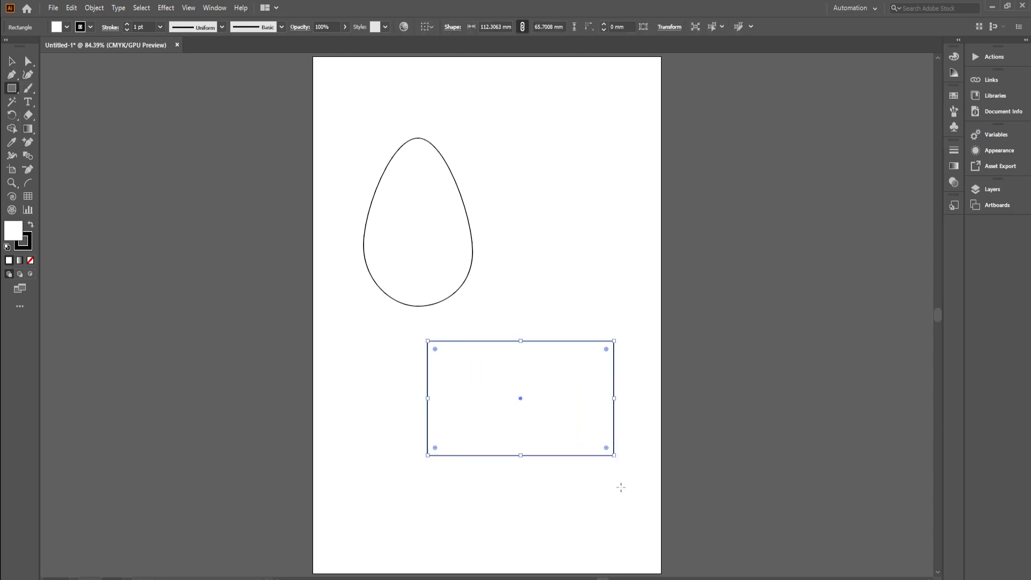
Bring up the set of basic shape tools to choose from
click(13, 95)
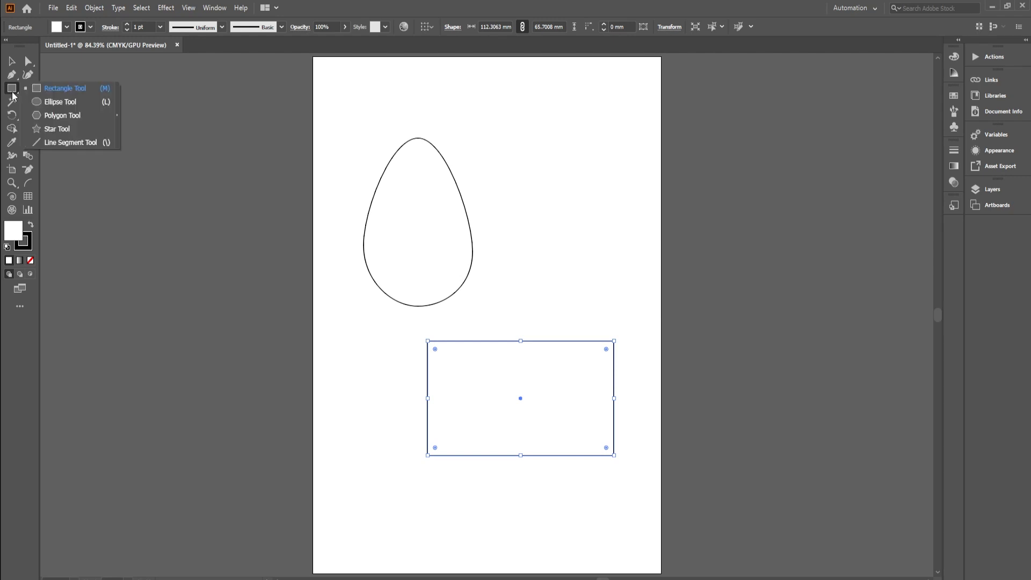